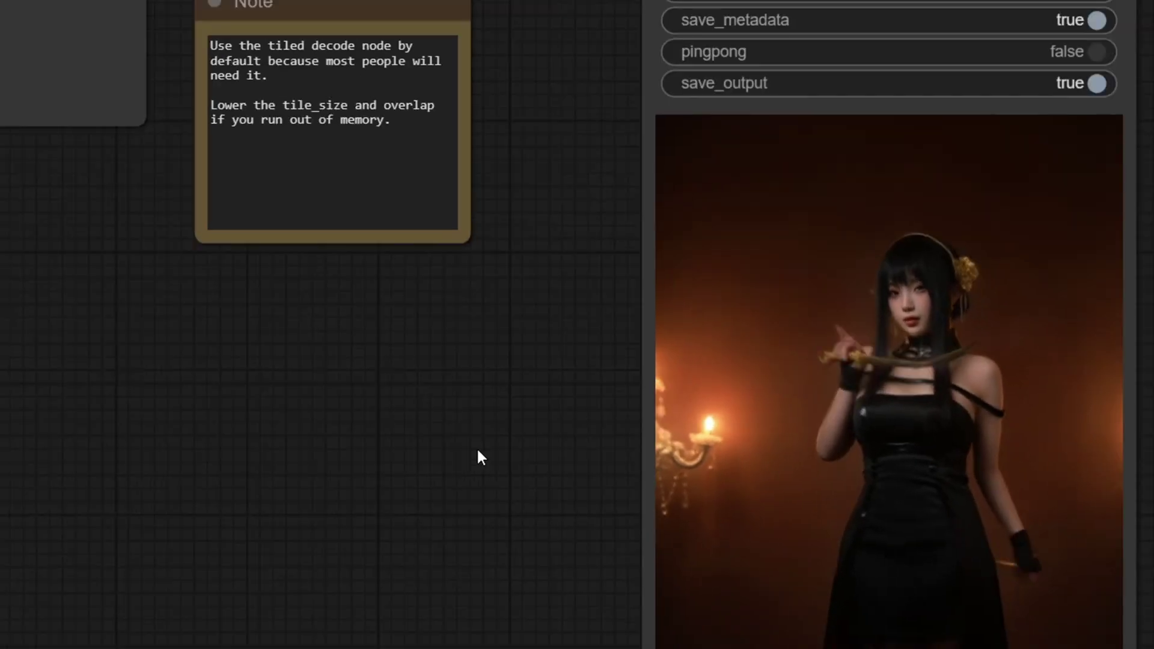
Bring the finished video preview into view and keep Yor_hyvid_v1 as the LoRA in LoraLoaderModelOnly
drag(479, 458, 266, 443)
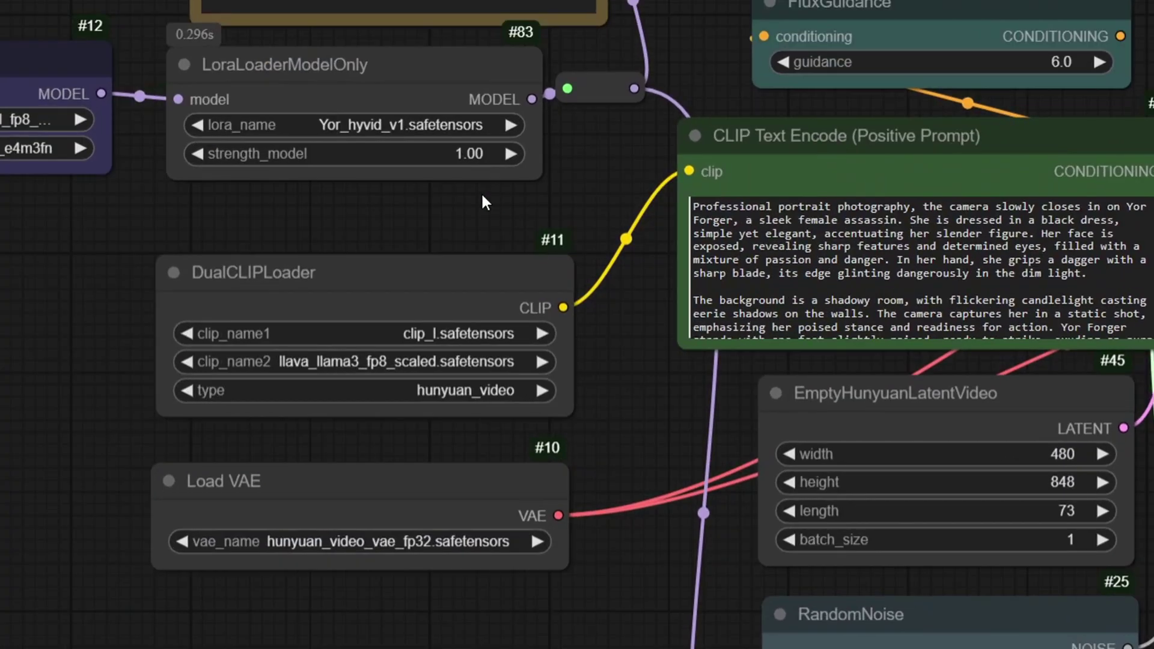
click(405, 126)
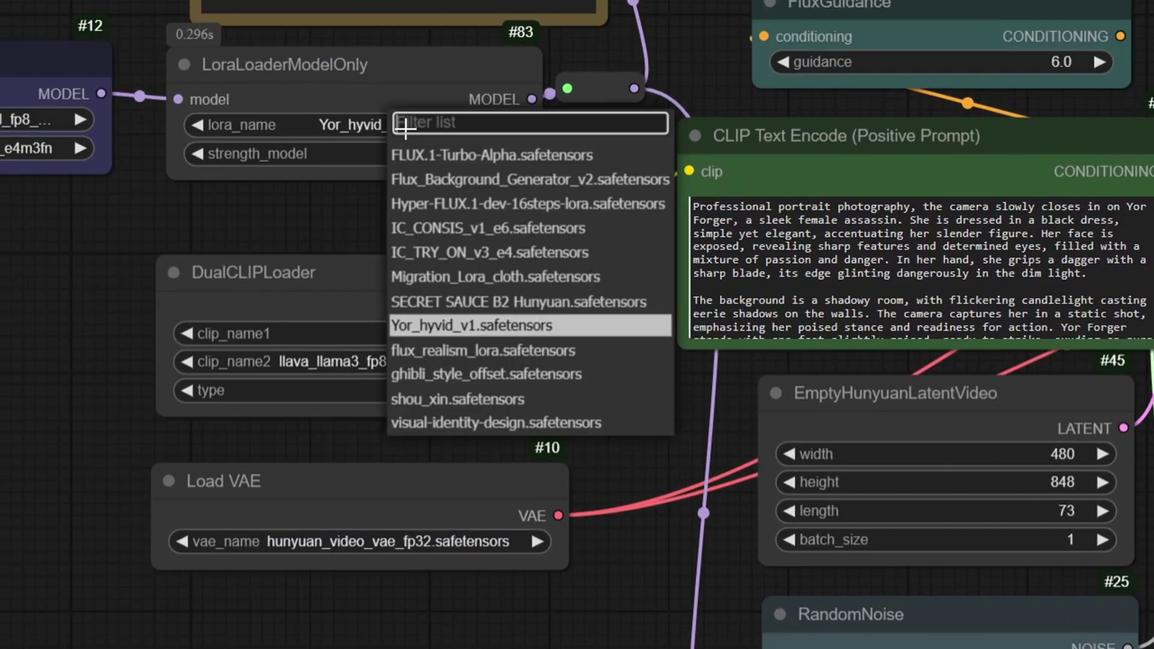
click(428, 326)
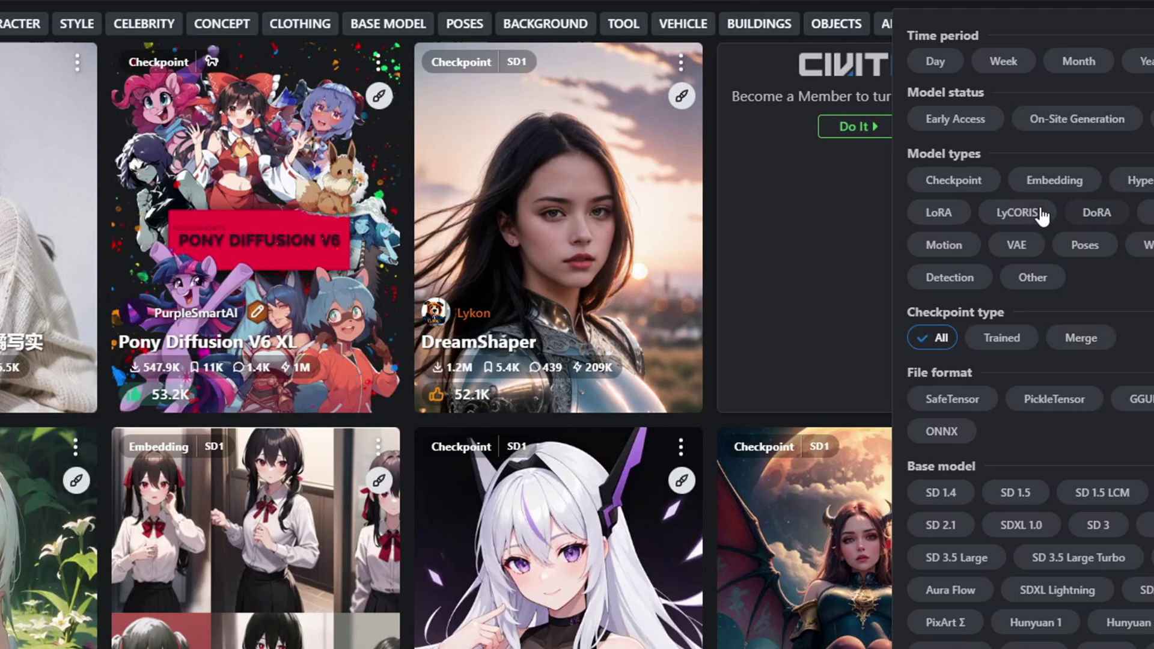
Filter Civitai models to LoRA type on the Hunyuan base model and browse the results
click(955, 213)
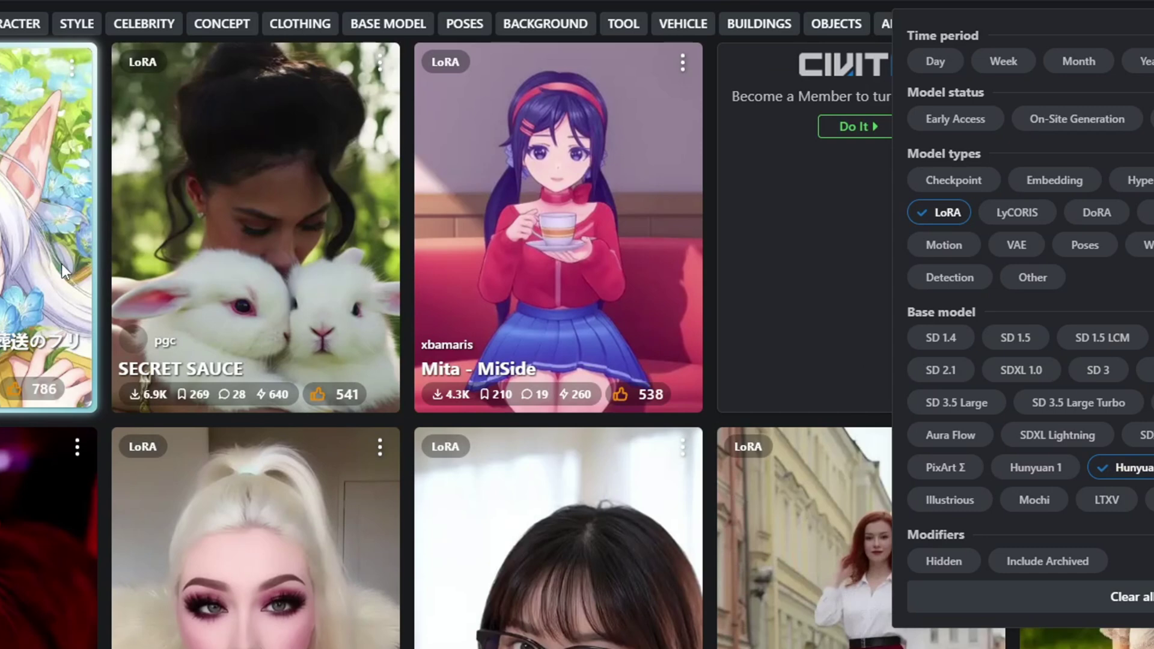
click(713, 379)
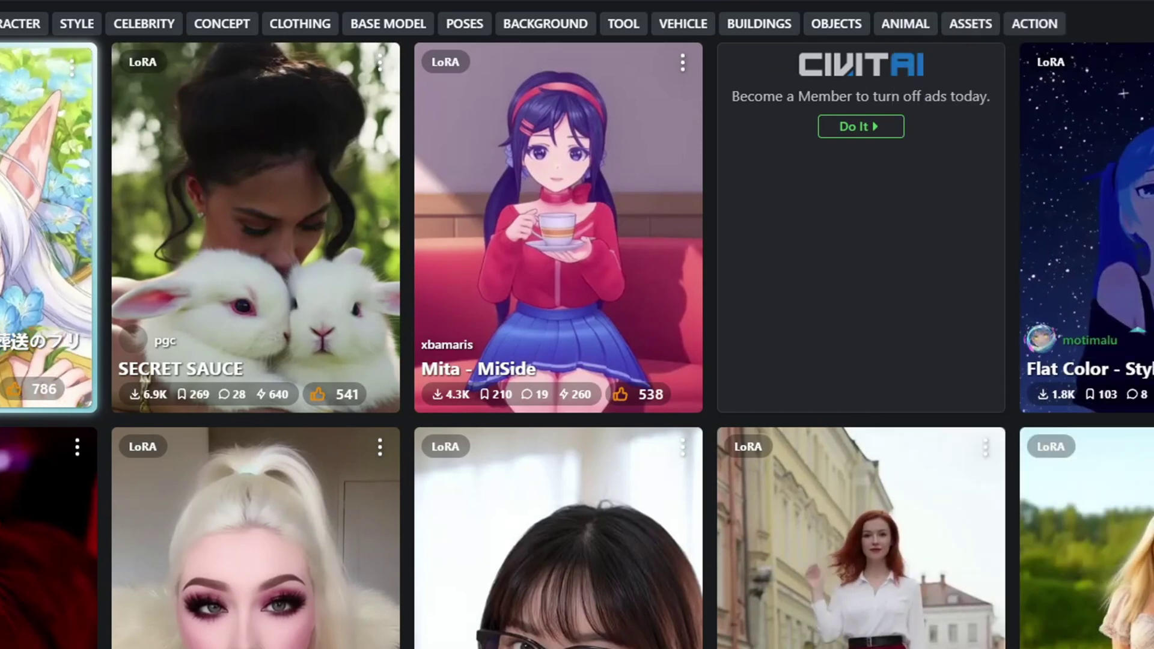
scroll(577, 325, down, 3)
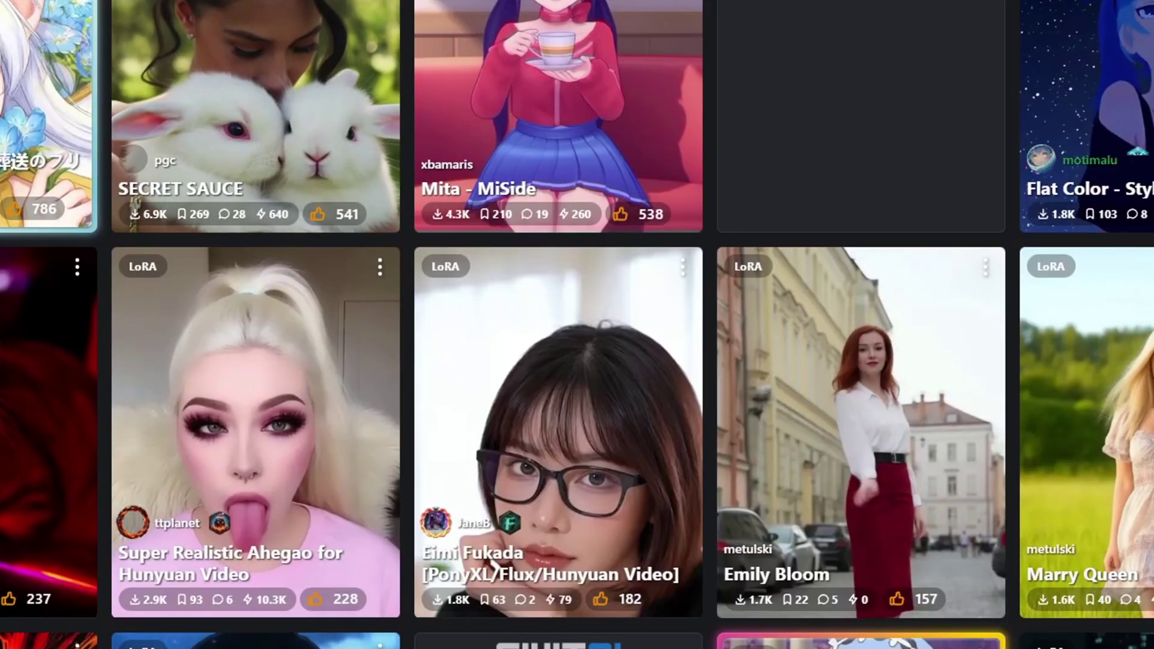
scroll(1035, 429, down, 5)
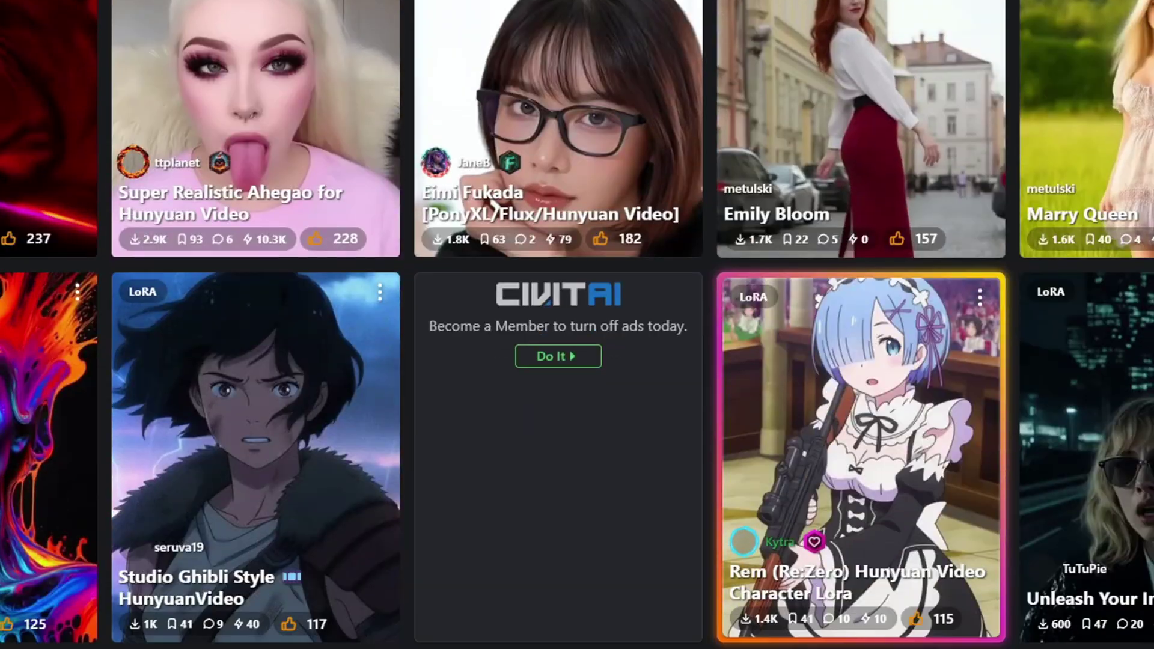
scroll(1035, 429, down, 3)
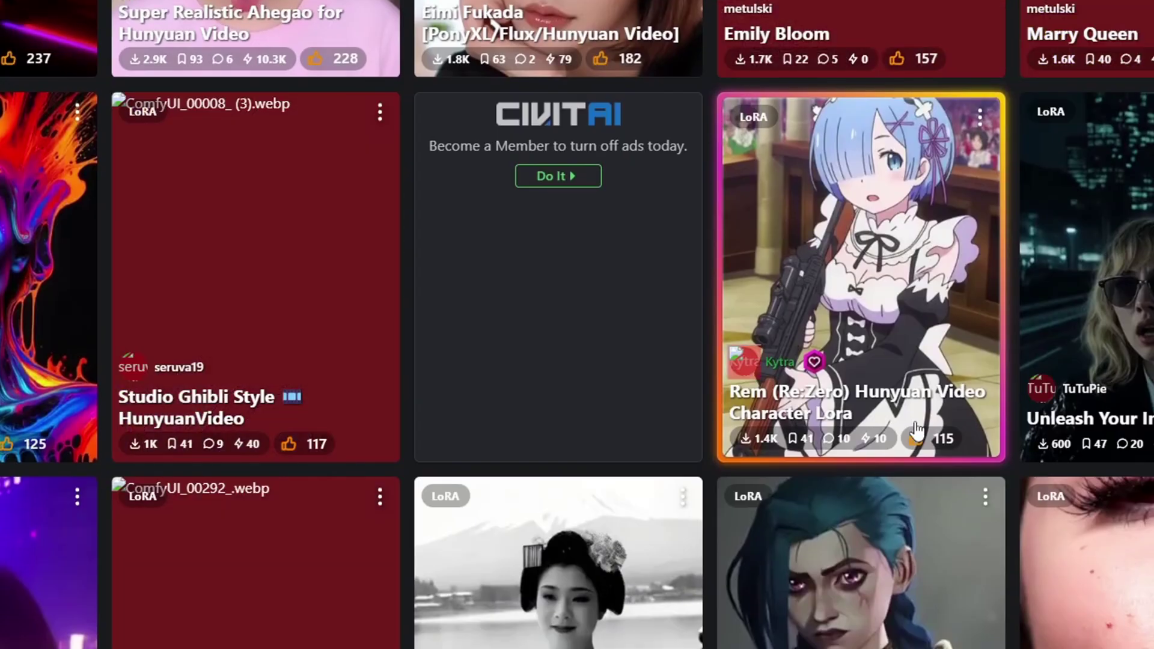
scroll(916, 431, down, 3)
scroll(917, 431, down, 3)
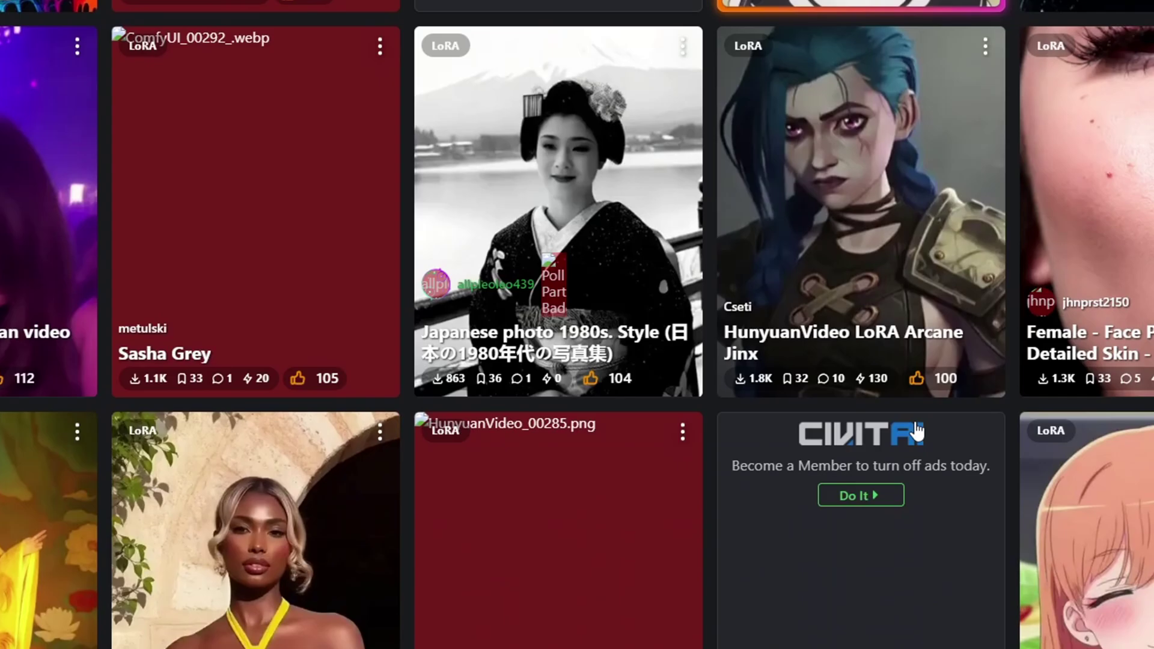
scroll(915, 420, up, 6)
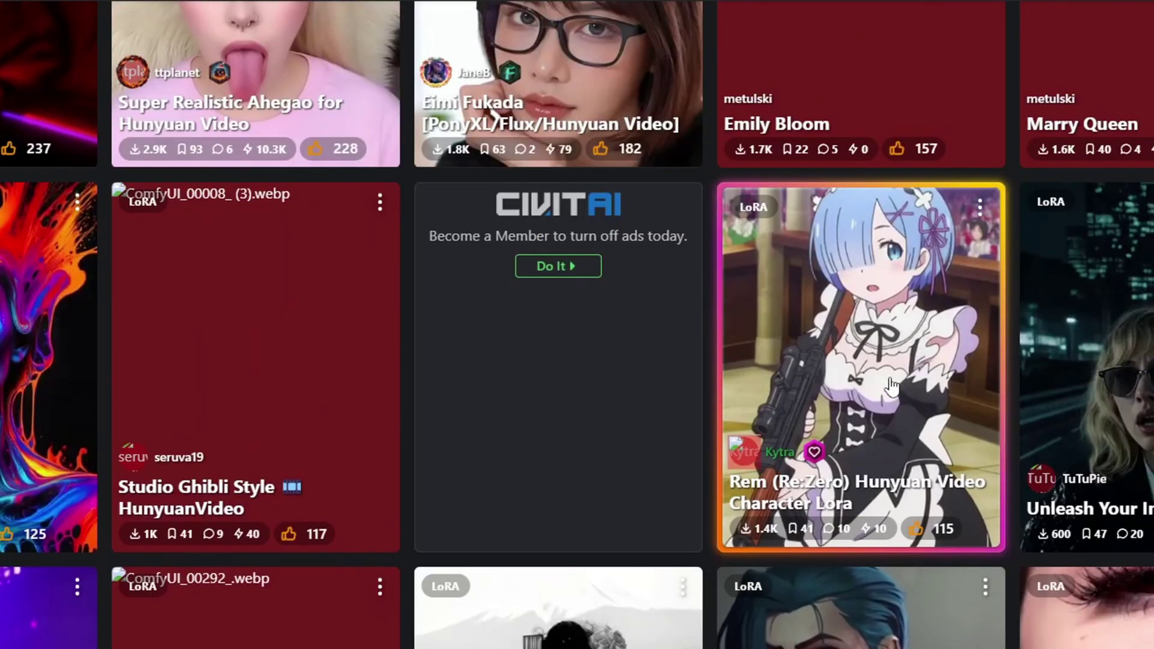
Open the Rem (Re:Zero) Hunyuan Video Character LoRA page and scroll through its details
click(892, 385)
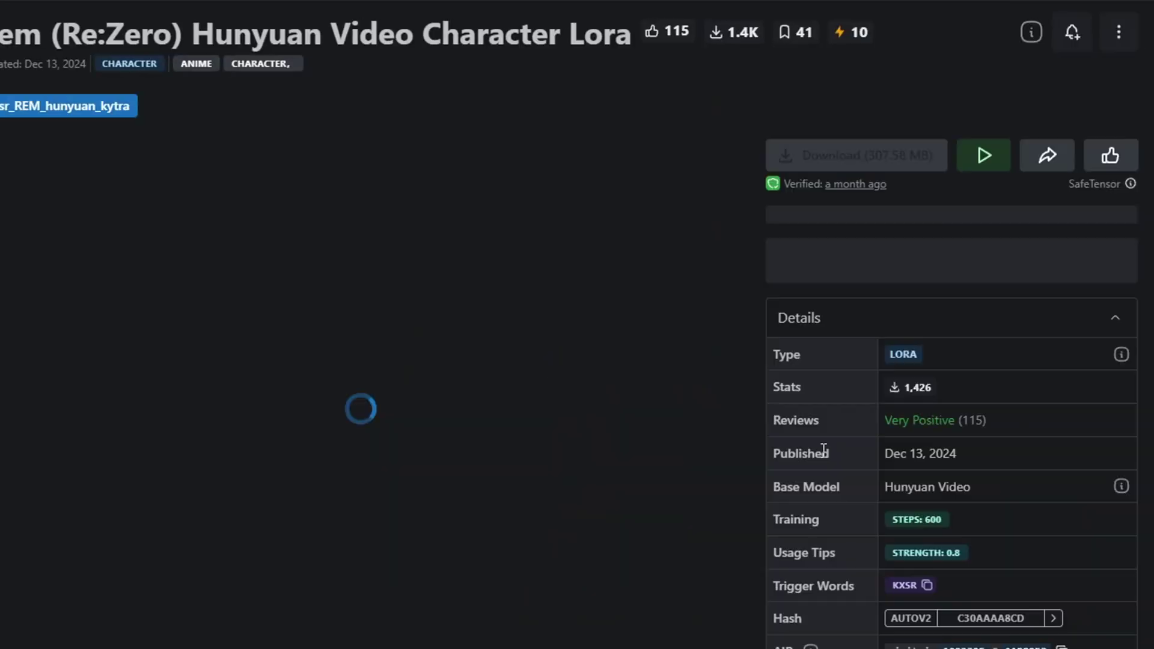
scroll(716, 431, down, 6)
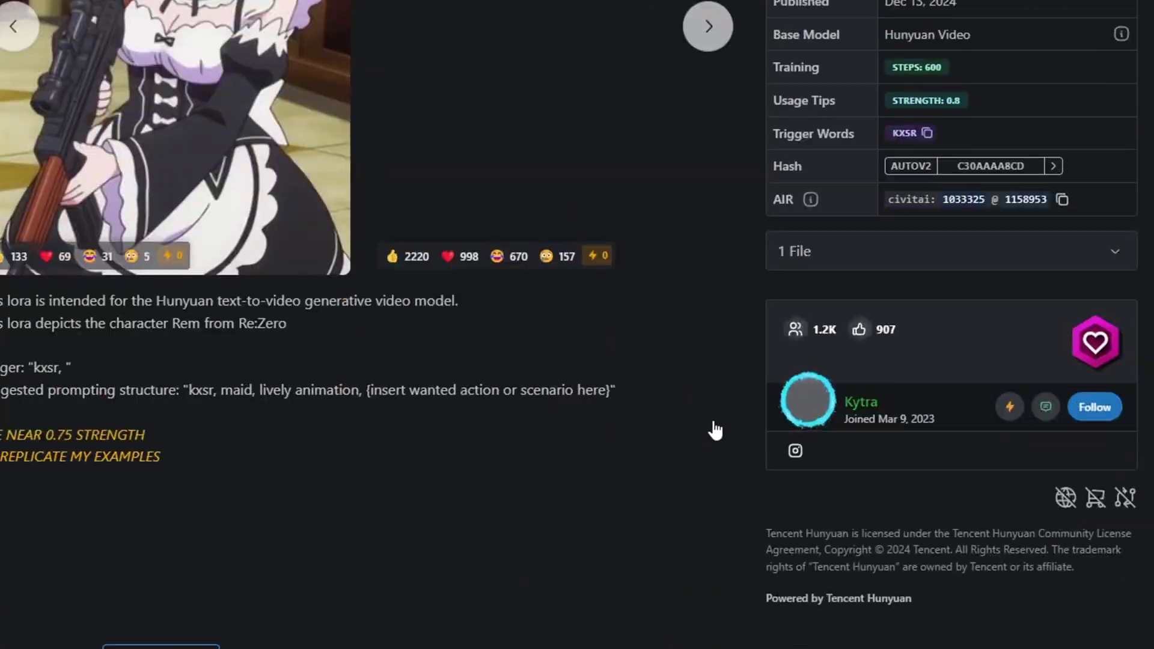
scroll(715, 431, down, 12)
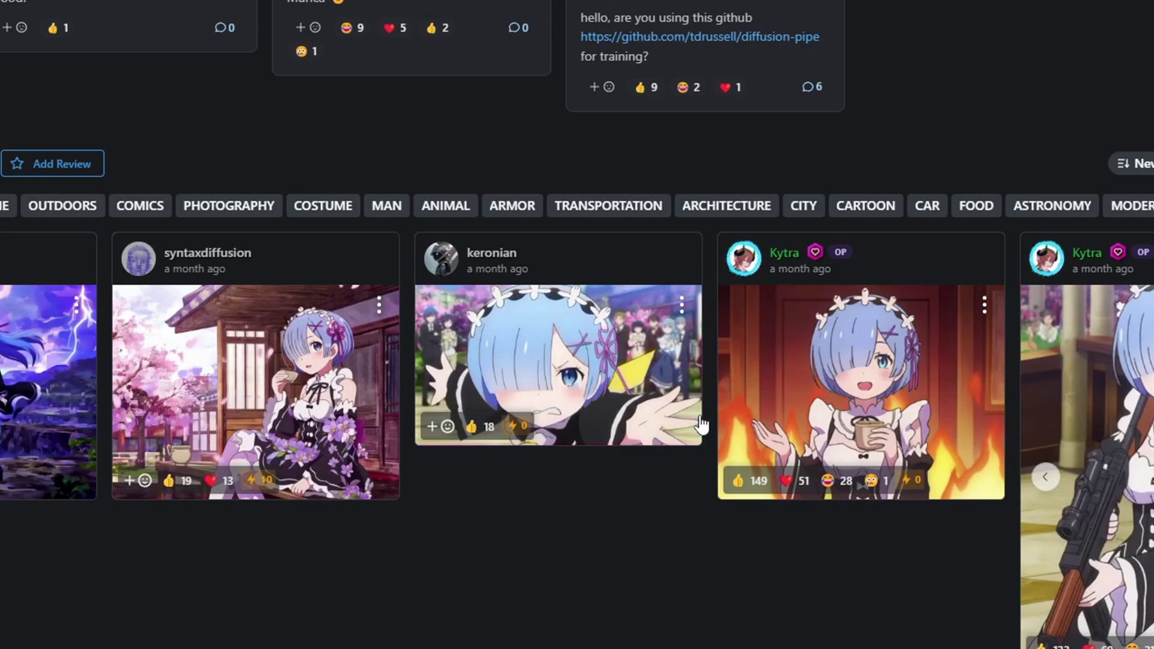
scroll(701, 425, down, 10)
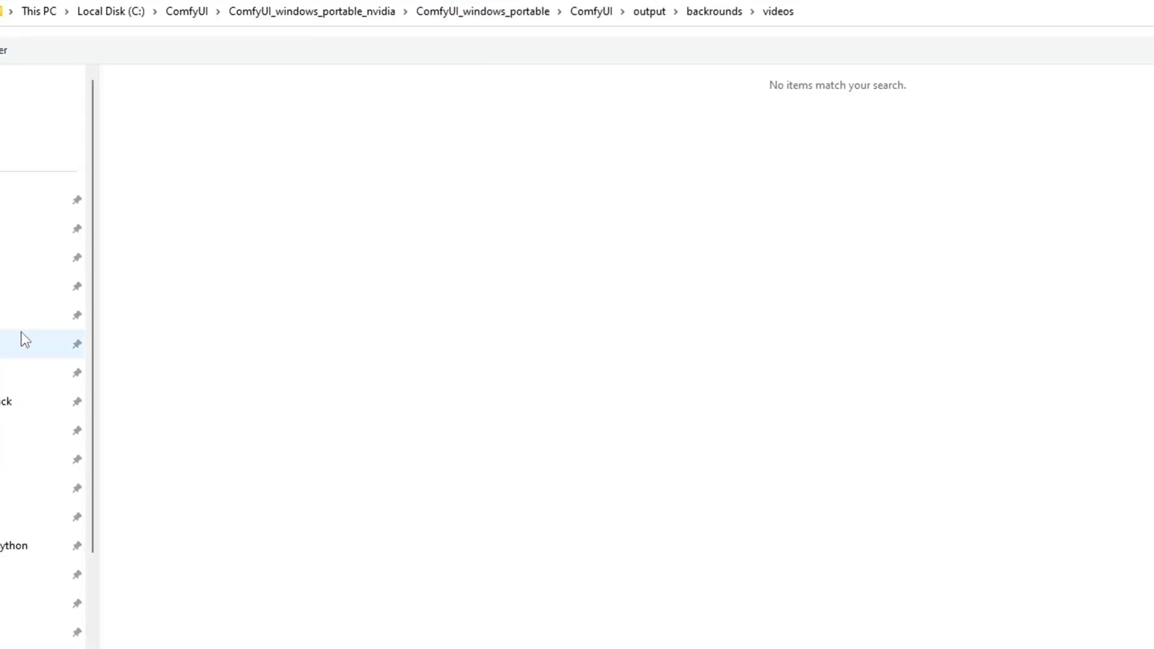
Go to ComfyUI_windows_portable\ComfyUI\models\loras and create a new folder there
click(186, 11)
double_click(181, 103)
double_click(181, 104)
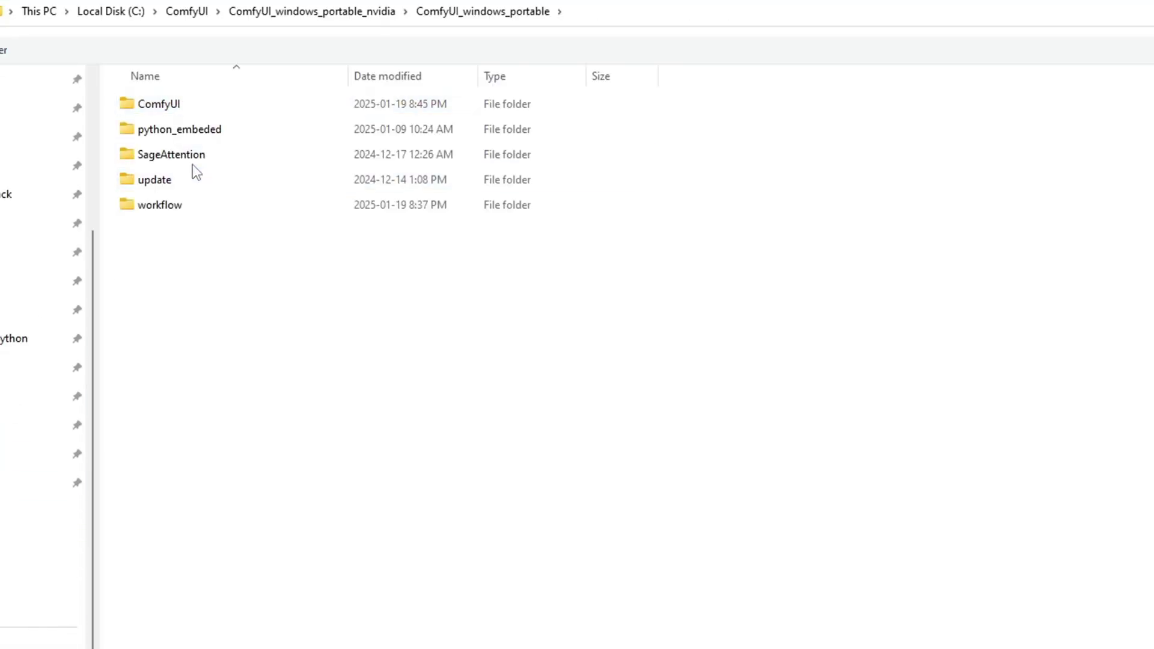
double_click(184, 103)
double_click(207, 406)
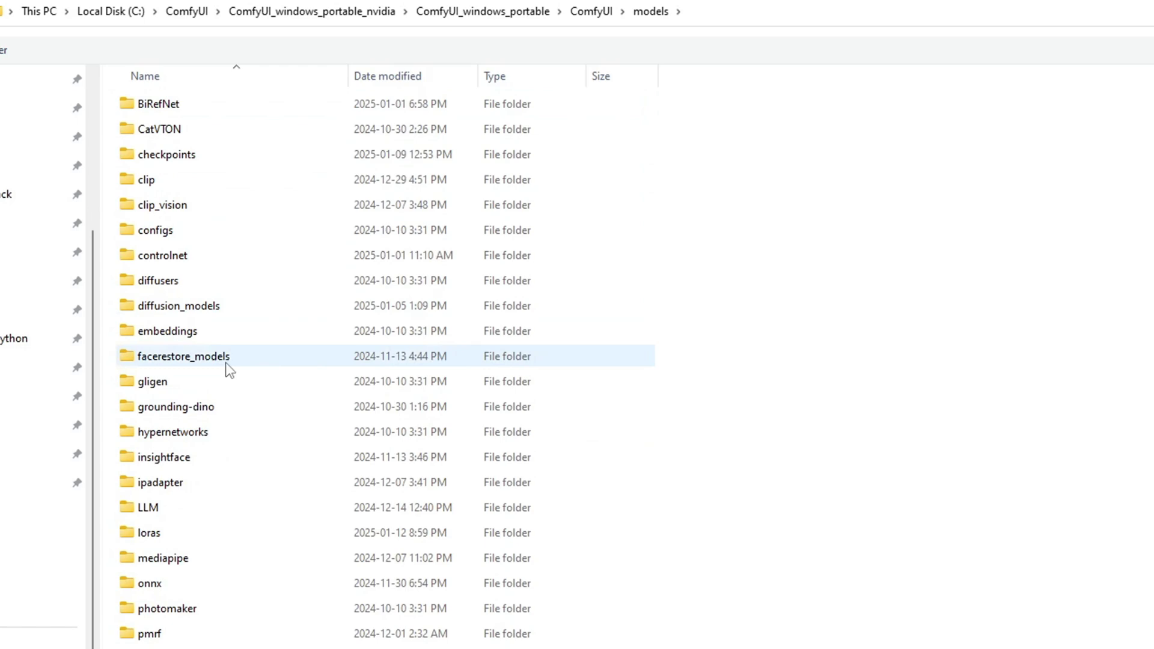
click(181, 529)
double_click(182, 530)
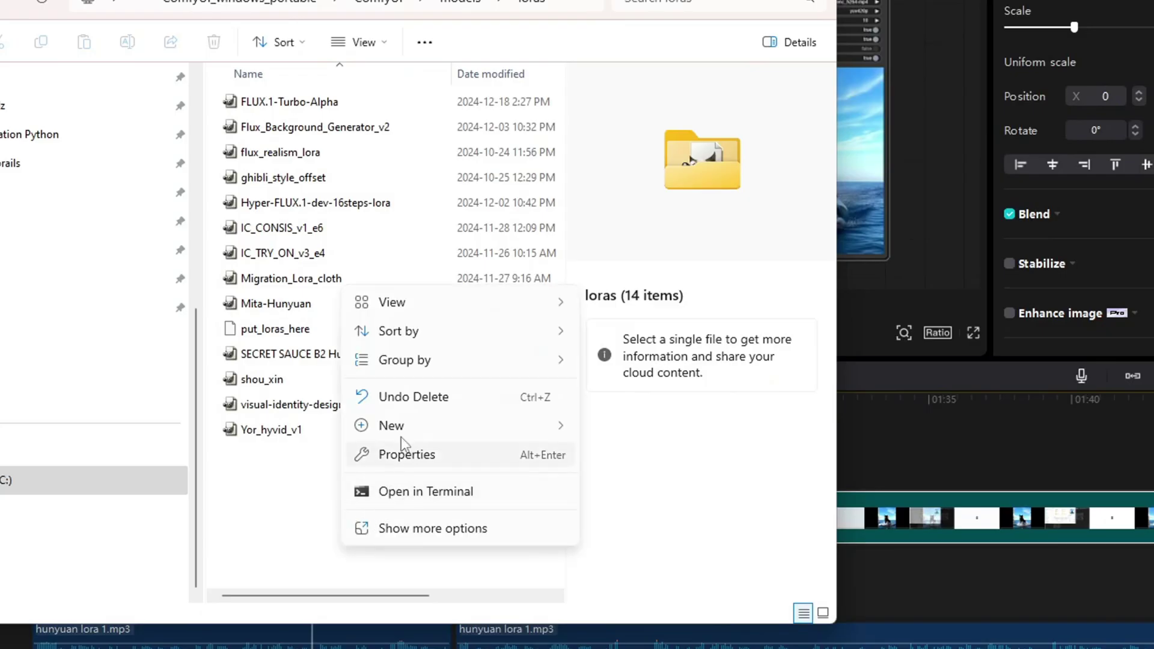
mouse_move(403, 426)
click(635, 434)
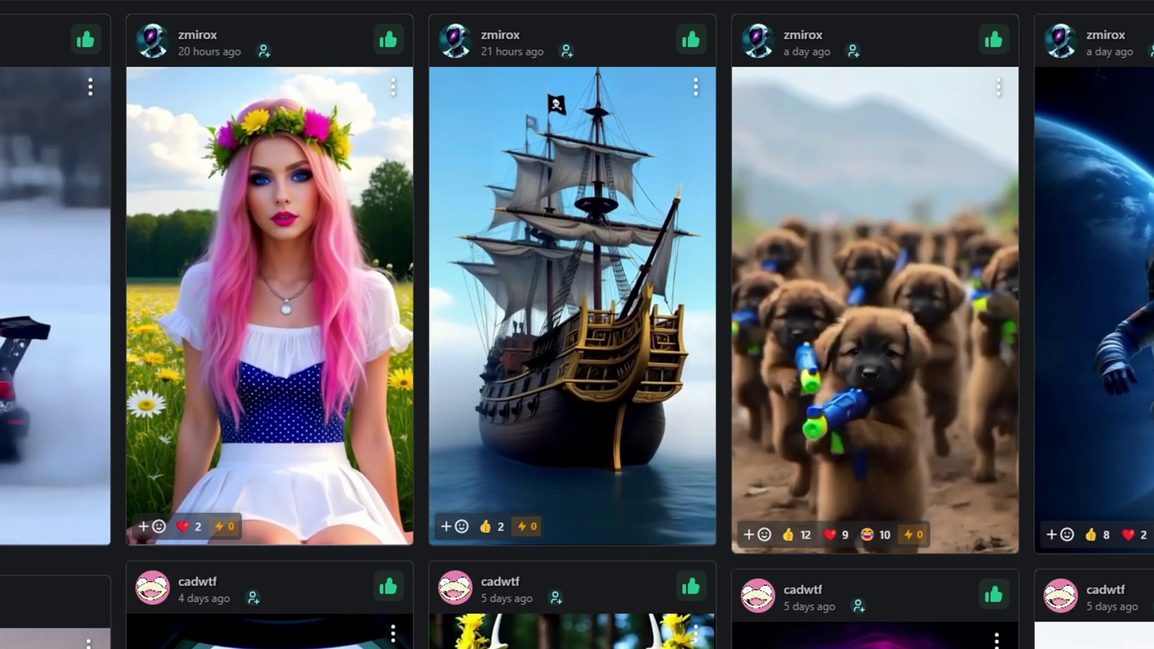
Save the cat-on-shark example video as videos_00309 and drop it into ComfyUI to load its workflow
scroll(578, 324, down, 15)
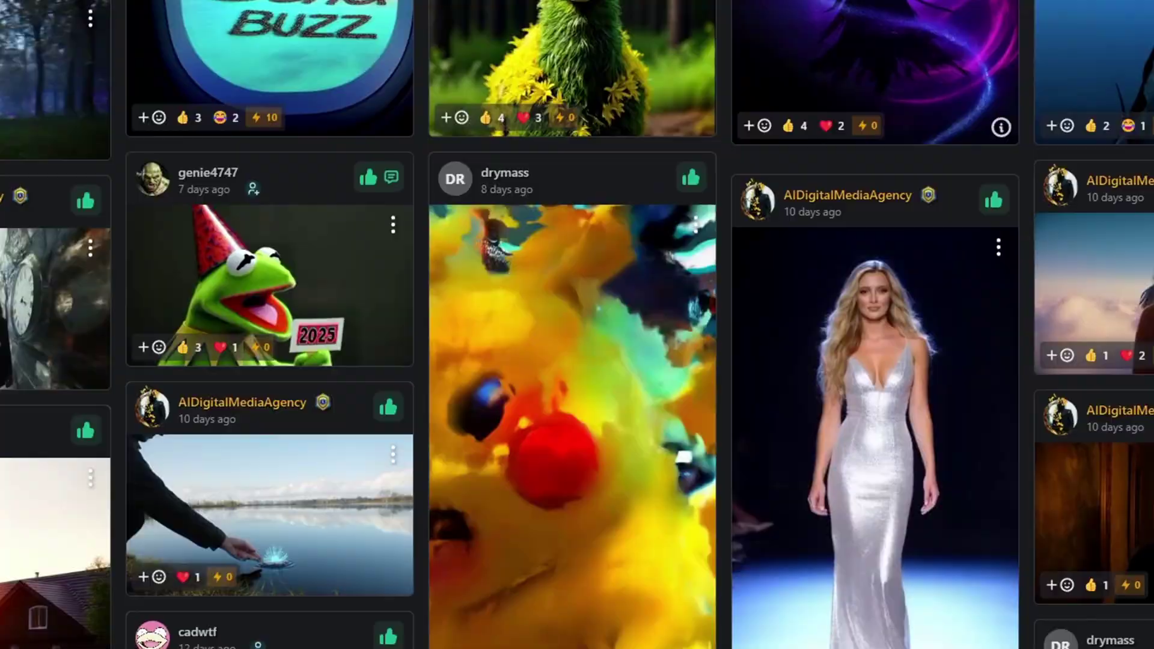
scroll(577, 325, down, 15)
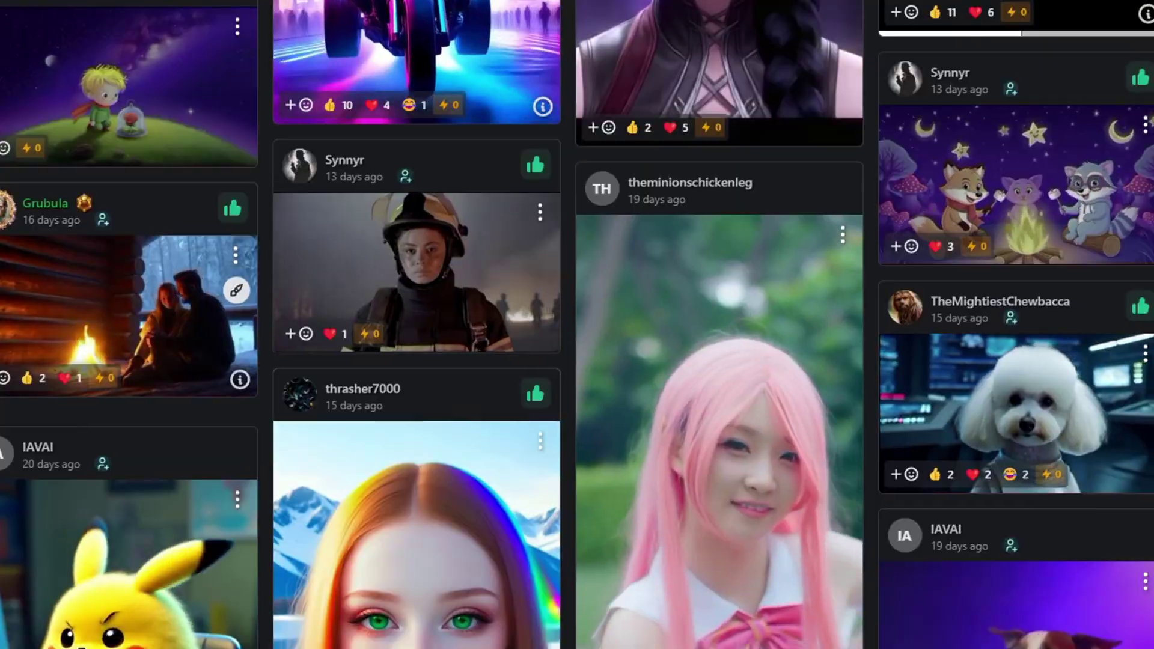
scroll(577, 325, down, 15)
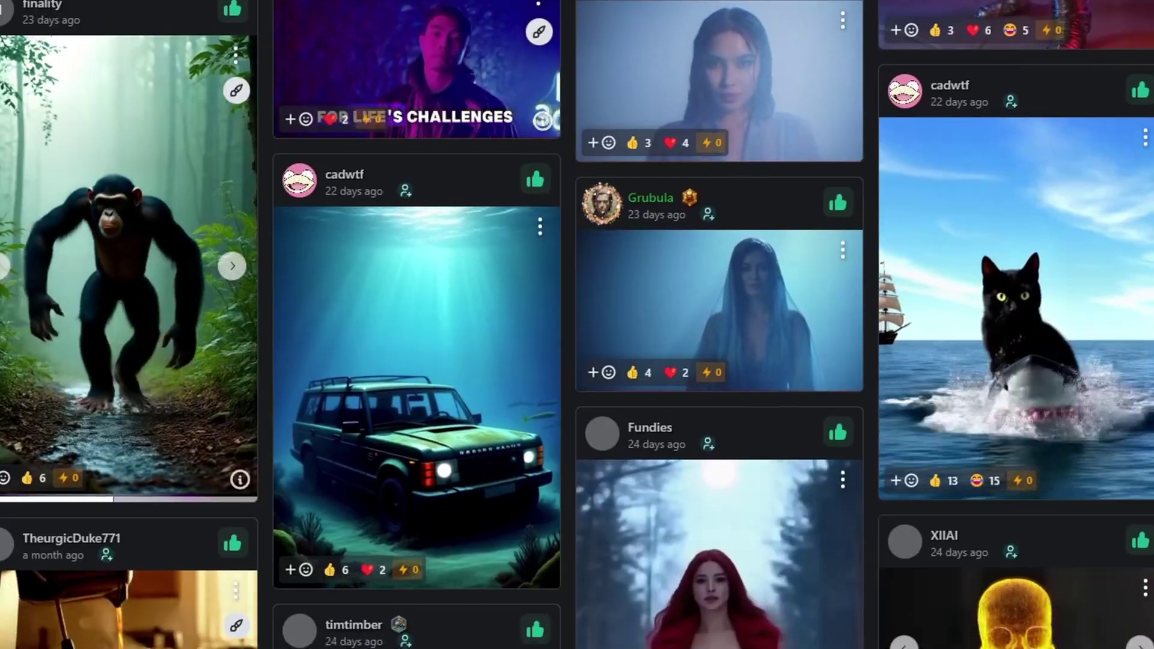
scroll(1034, 347, up, 2)
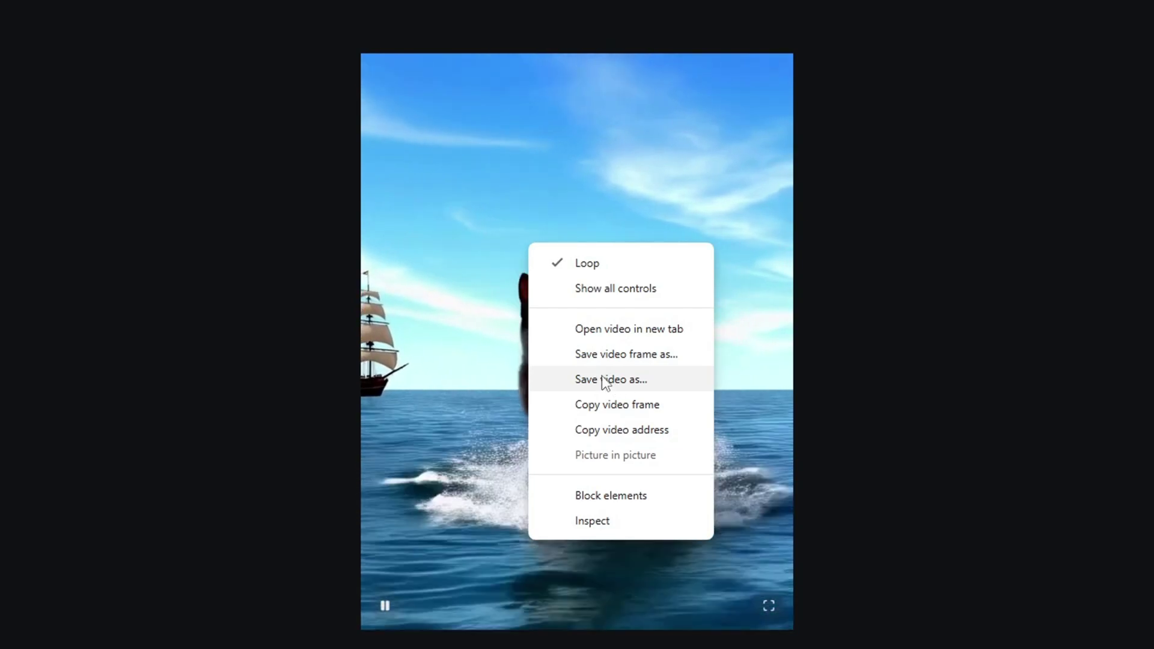
key(Escape)
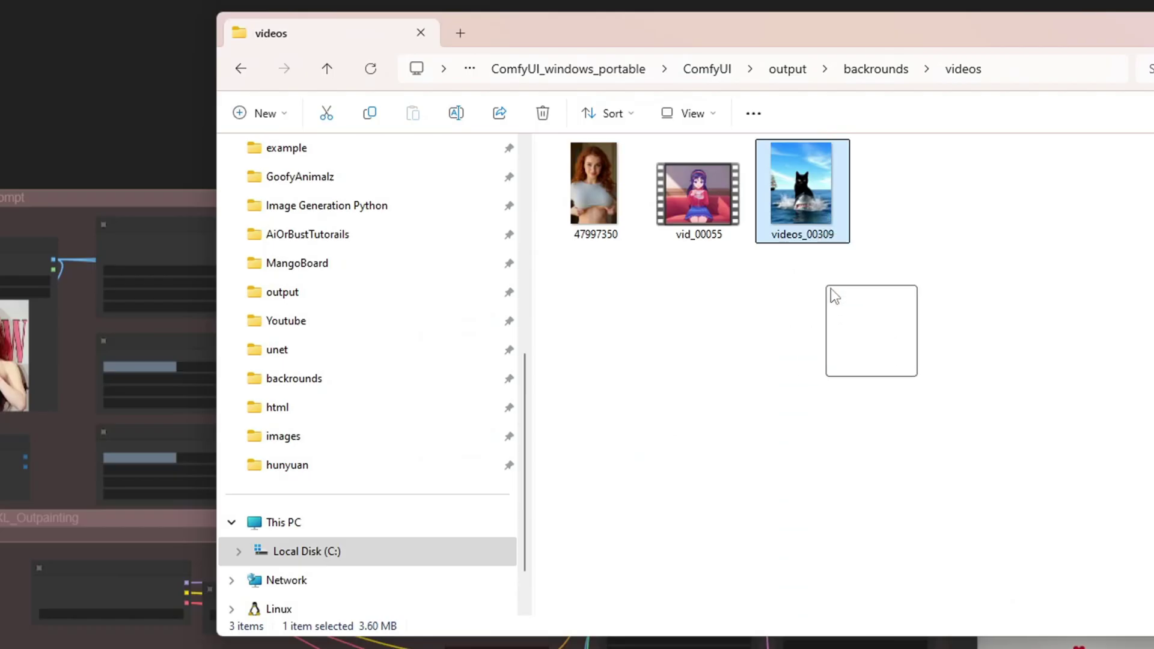
drag(122, 162, 120, 160)
scroll(727, 276, up, 2)
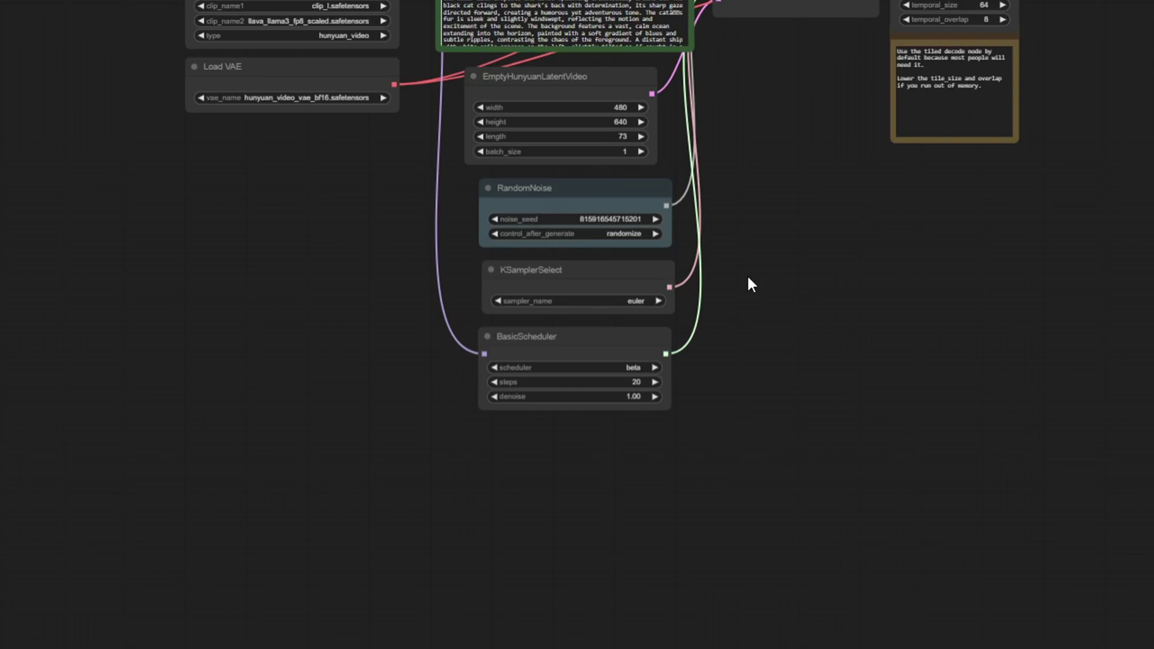
Review the loaded prompt and set the VAE Decode (Tiled) tile_size to 256
drag(747, 273, 676, 388)
scroll(662, 244, up, 2)
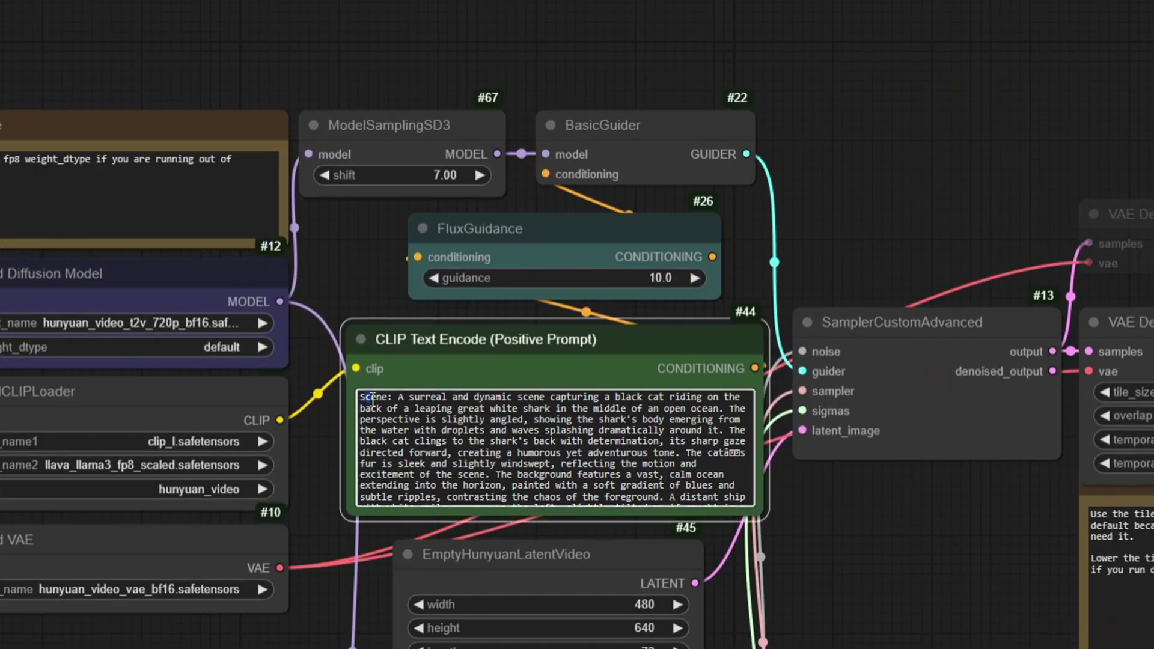
drag(371, 398, 741, 530)
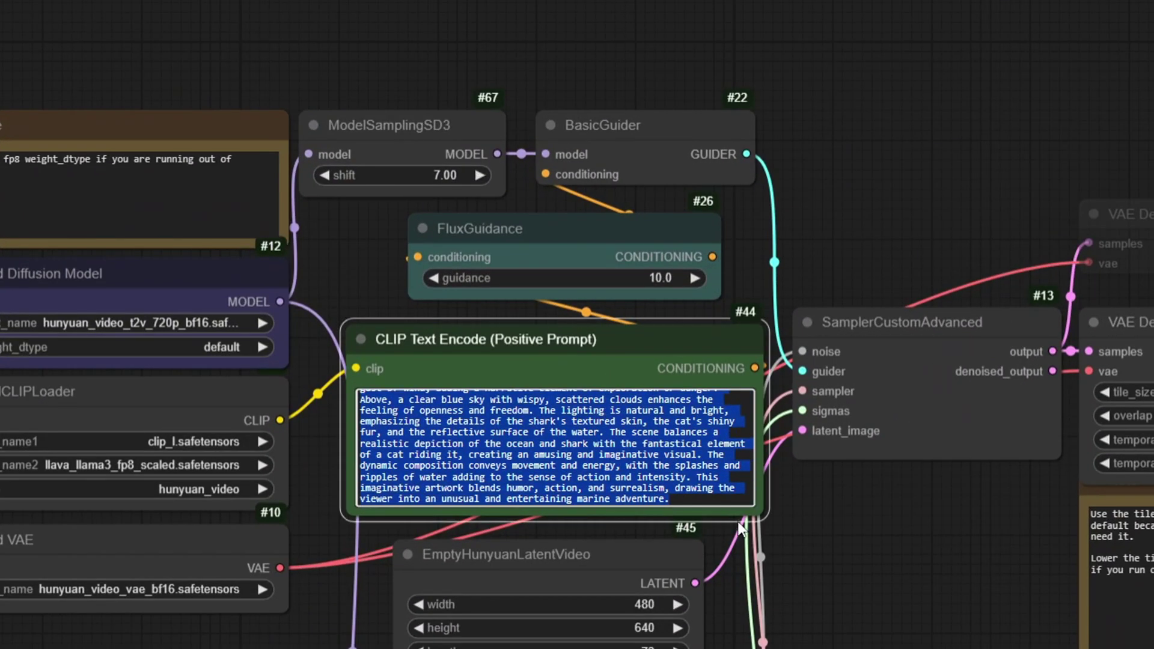
click(822, 531)
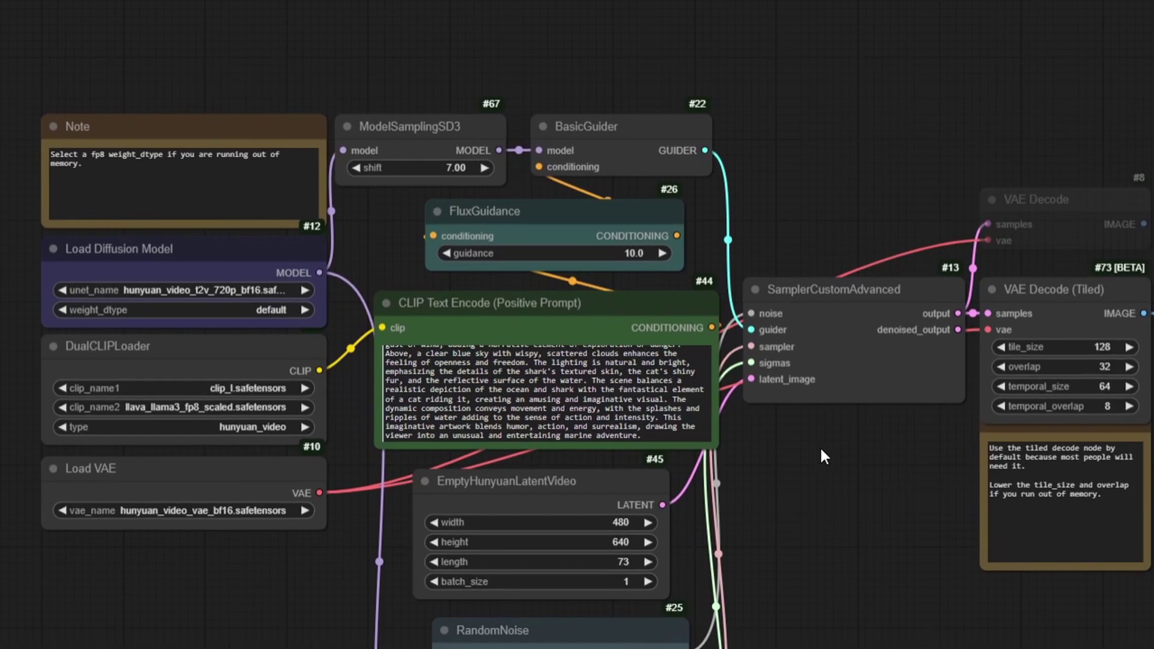
drag(823, 458, 522, 397)
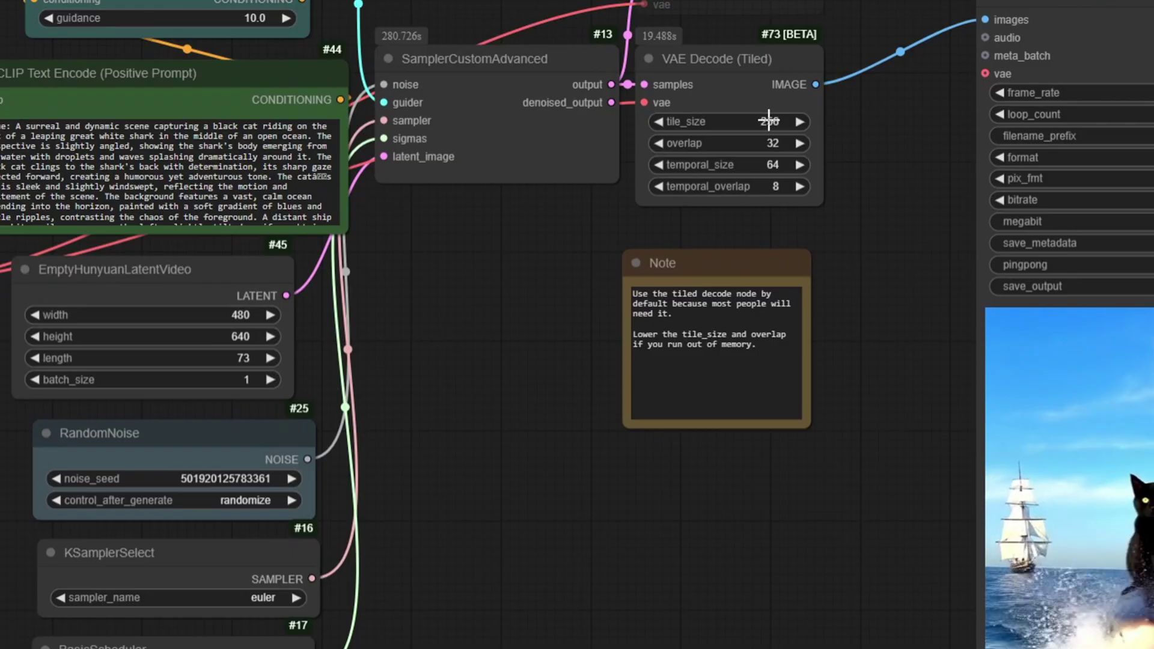
drag(765, 120, 771, 120)
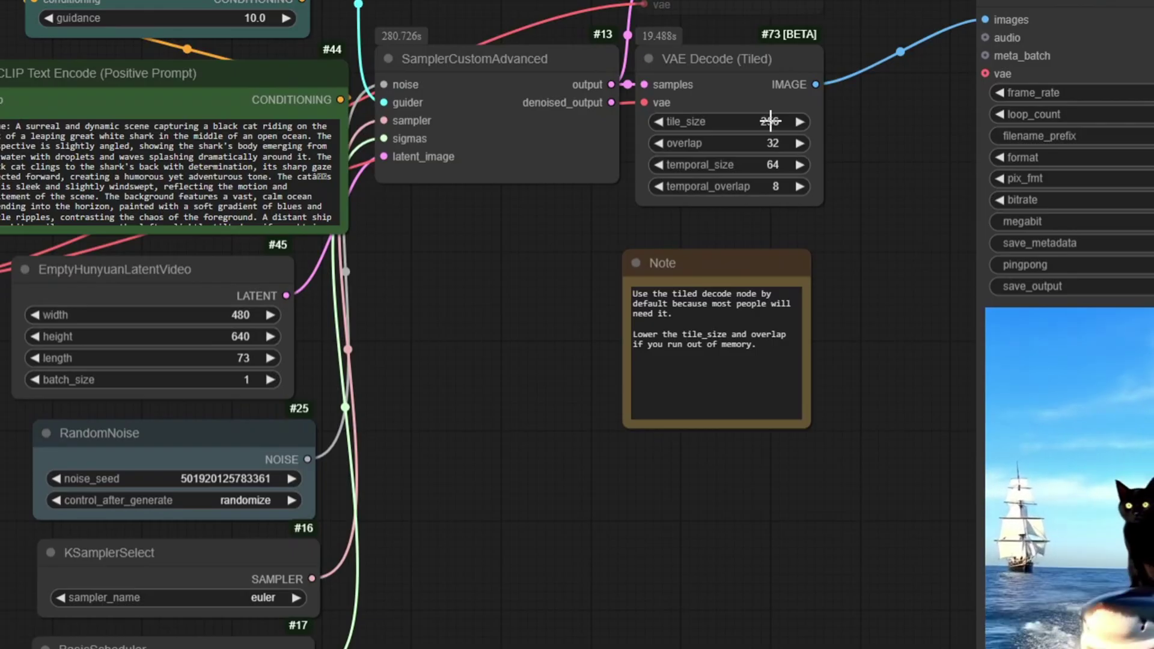
click(769, 121)
key(Return)
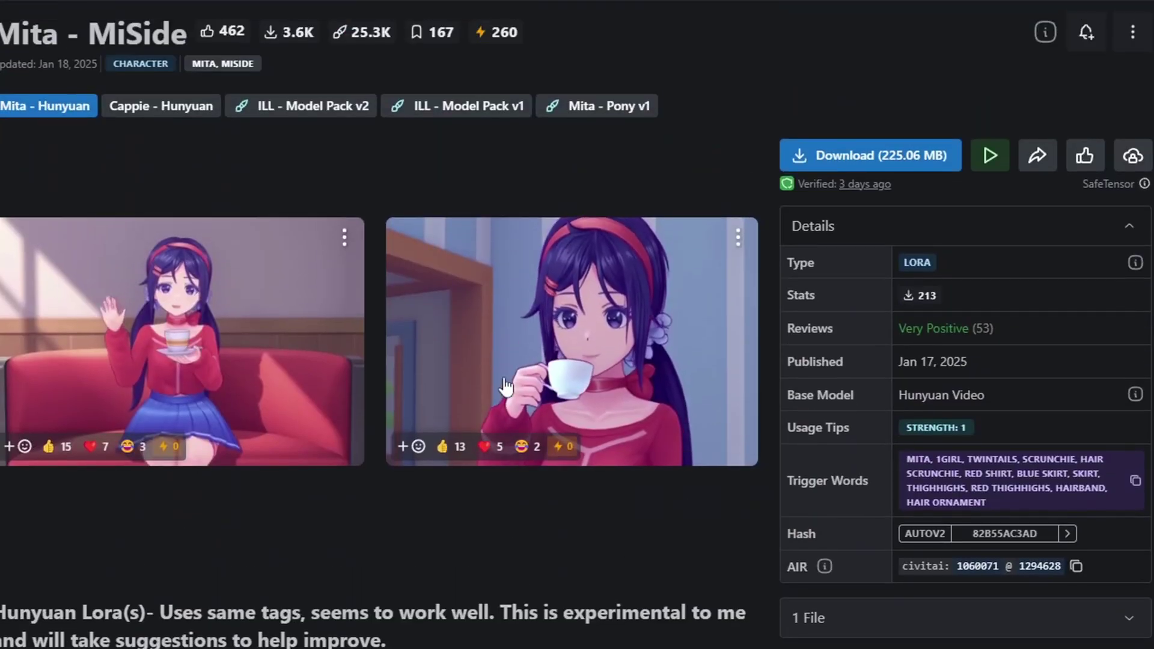
Scroll the Mita - MiSide page past its description to the sofa tea-drinking review example
scroll(764, 457, down, 5)
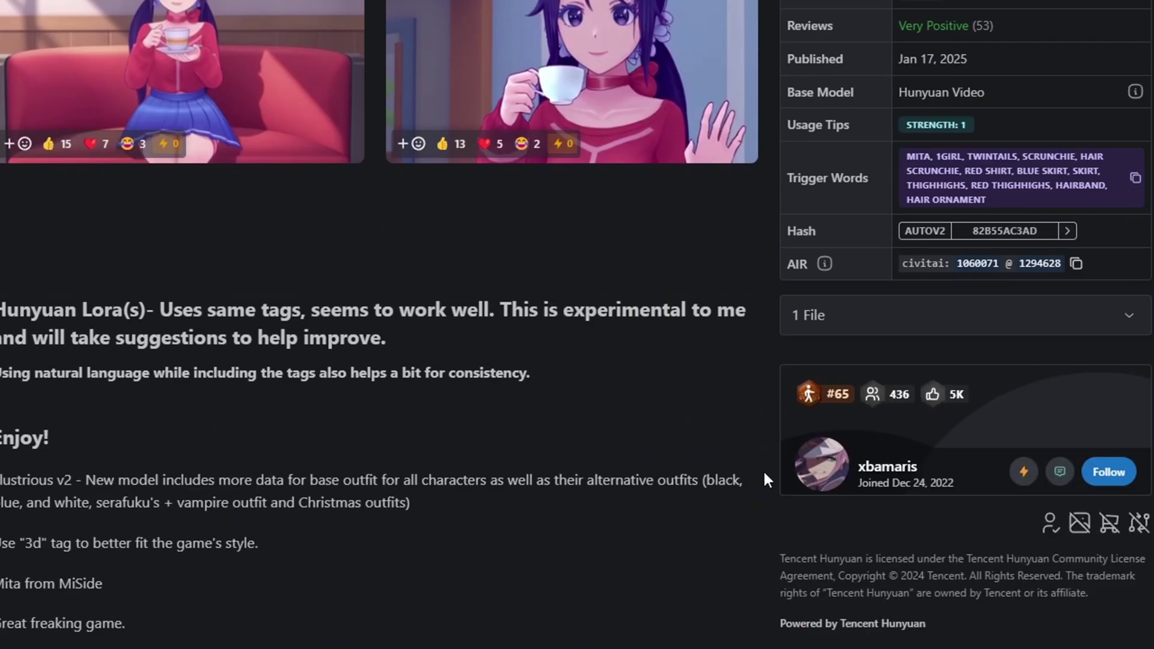
scroll(244, 507, down, 1)
scroll(258, 470, down, 6)
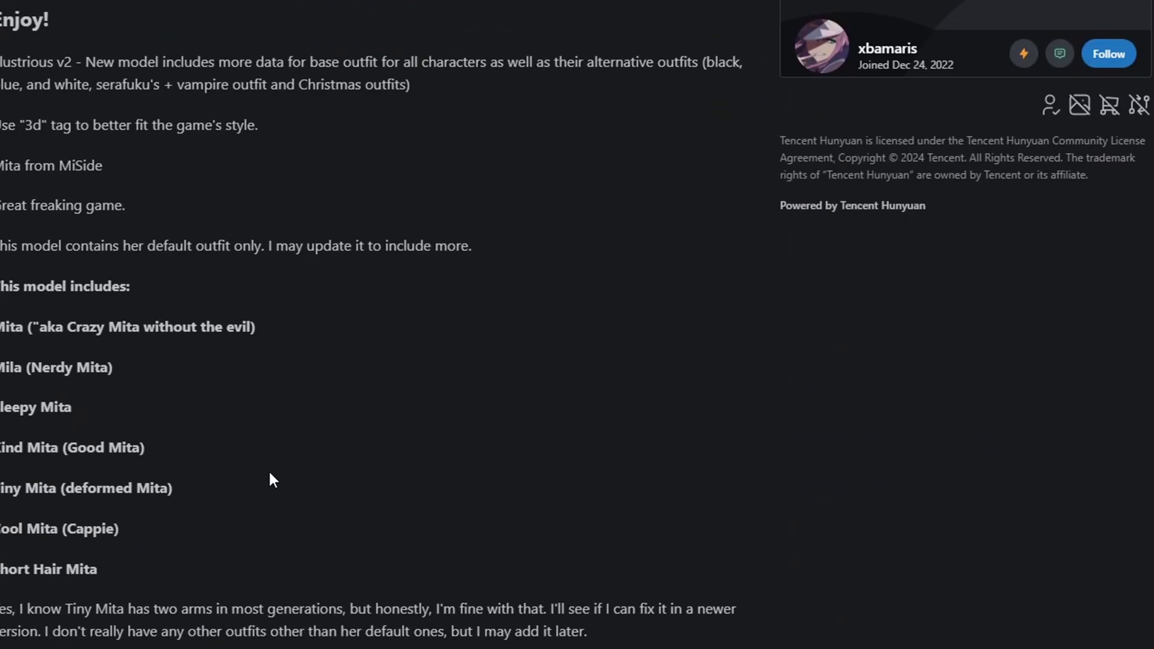
scroll(279, 457, down, 15)
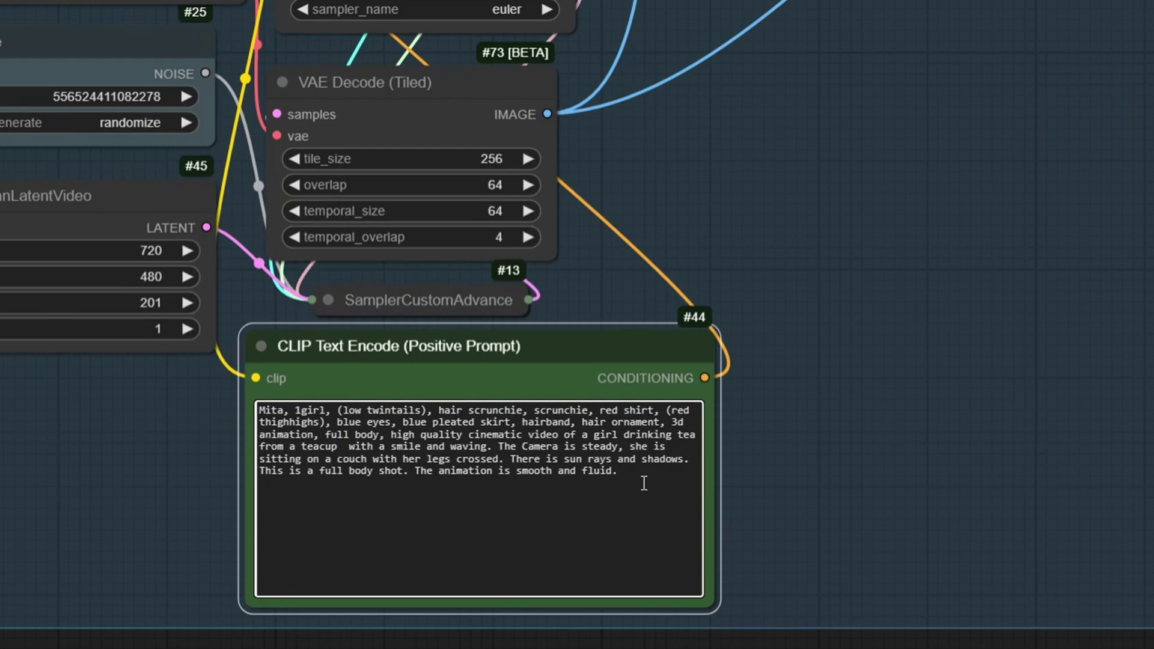
Rewrite the Mita prompt and set width 720, height 480, length 201 and 30 steps
drag(529, 463, 229, 414)
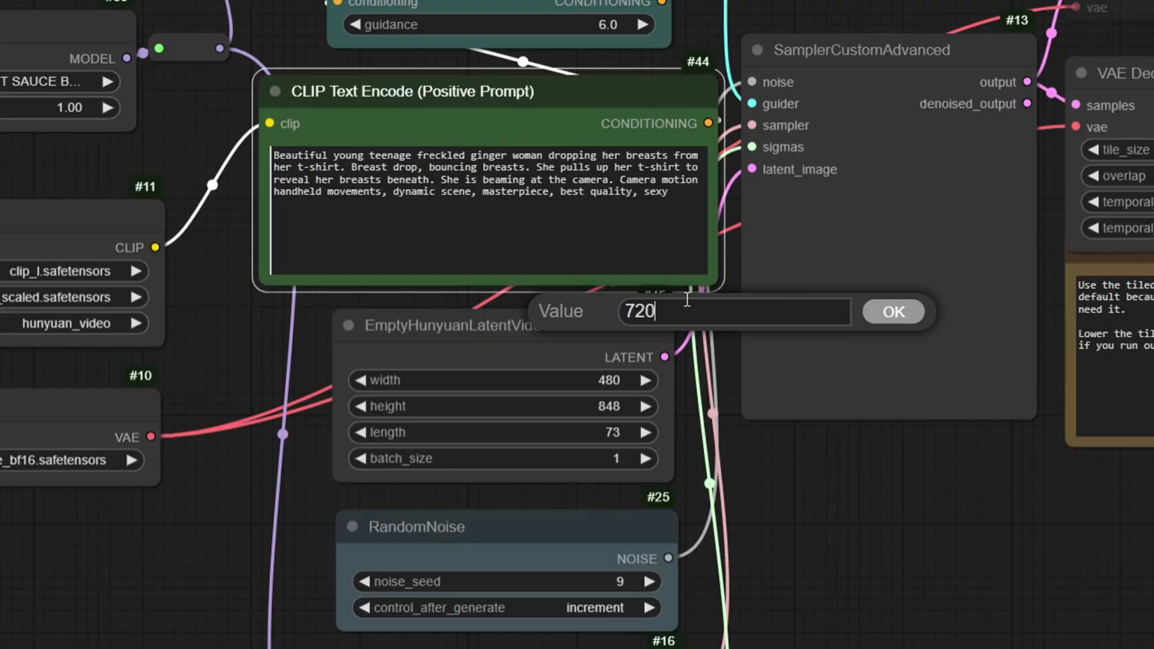
key(Return)
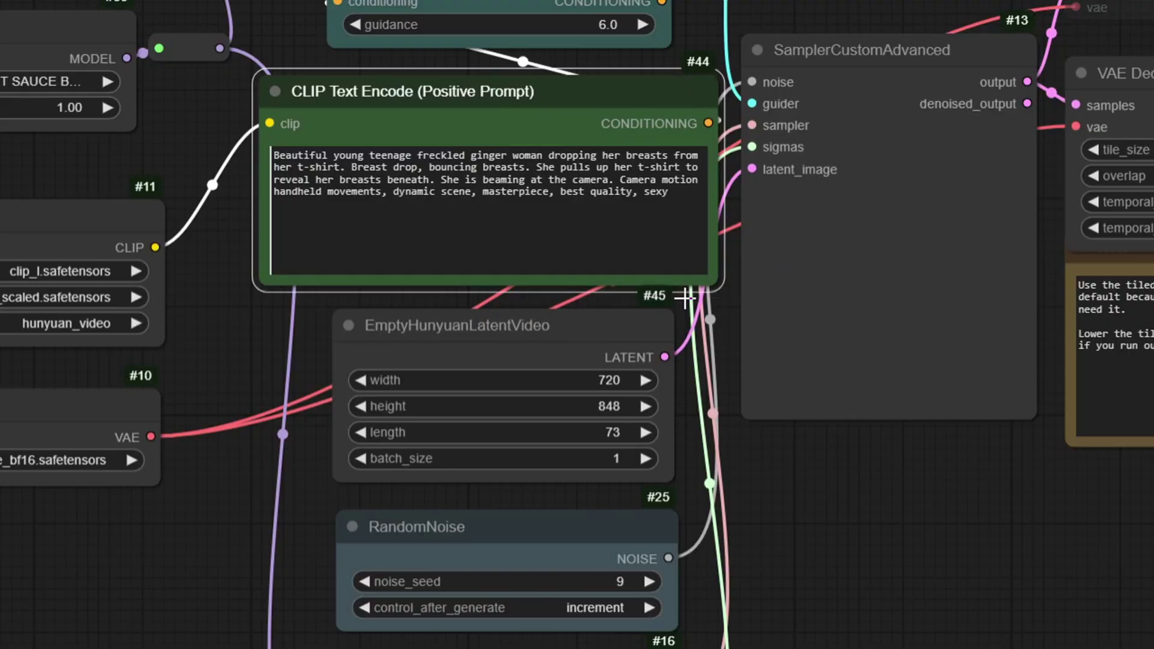
click(609, 398)
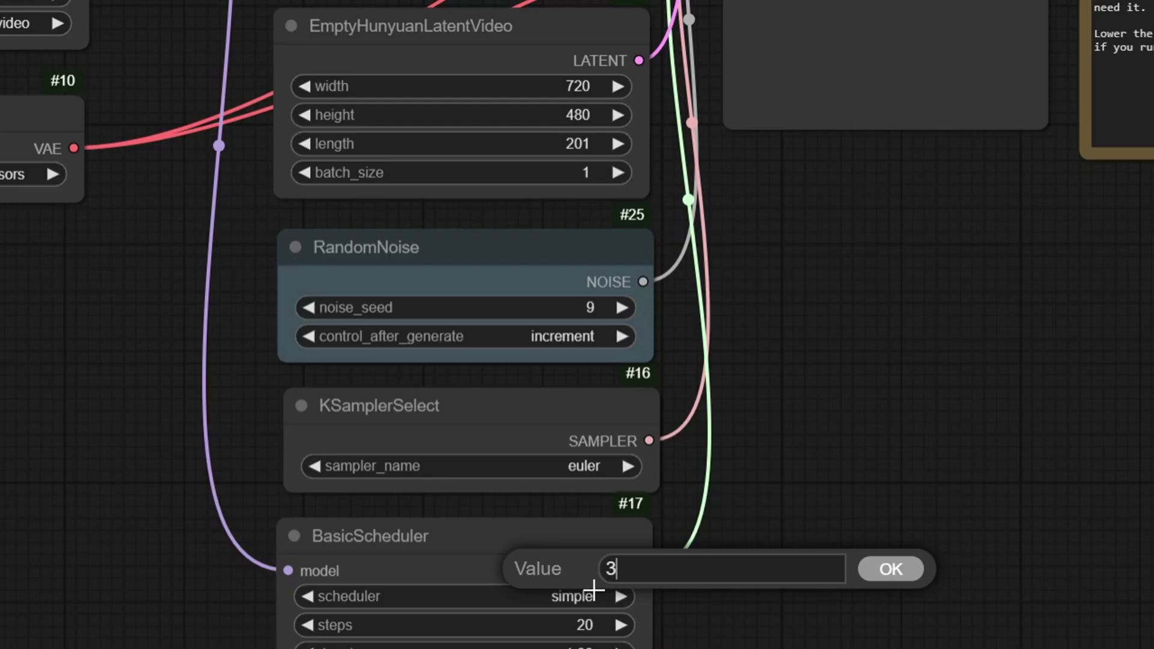
text(0)
key(Return)
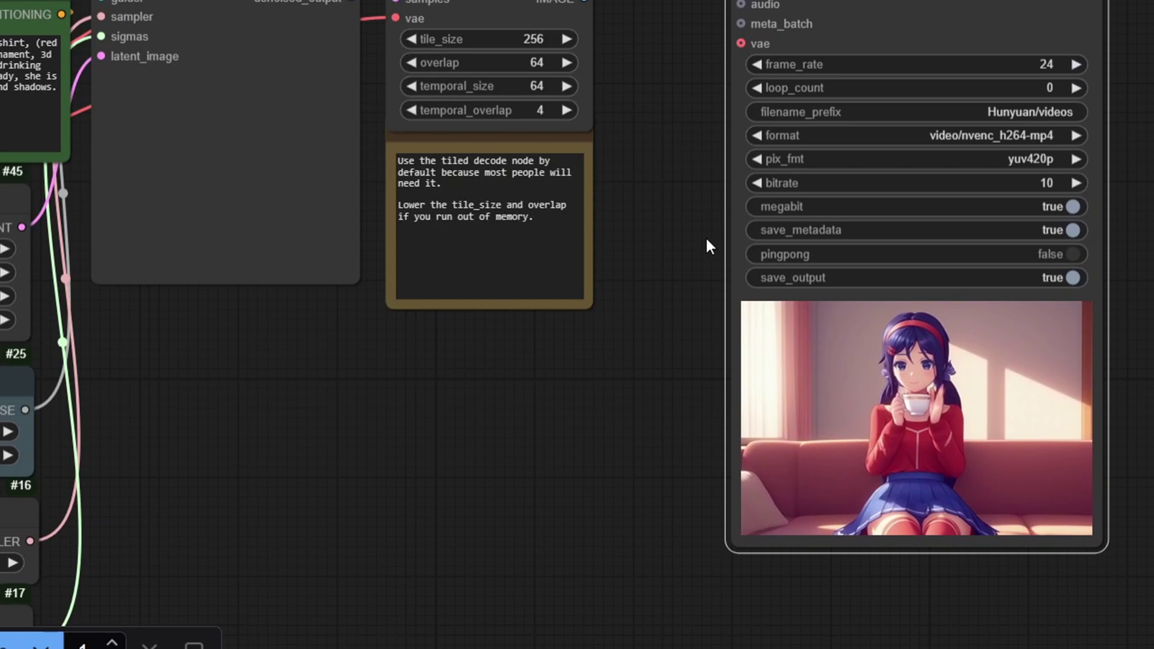
scroll(1130, 459, up, 8)
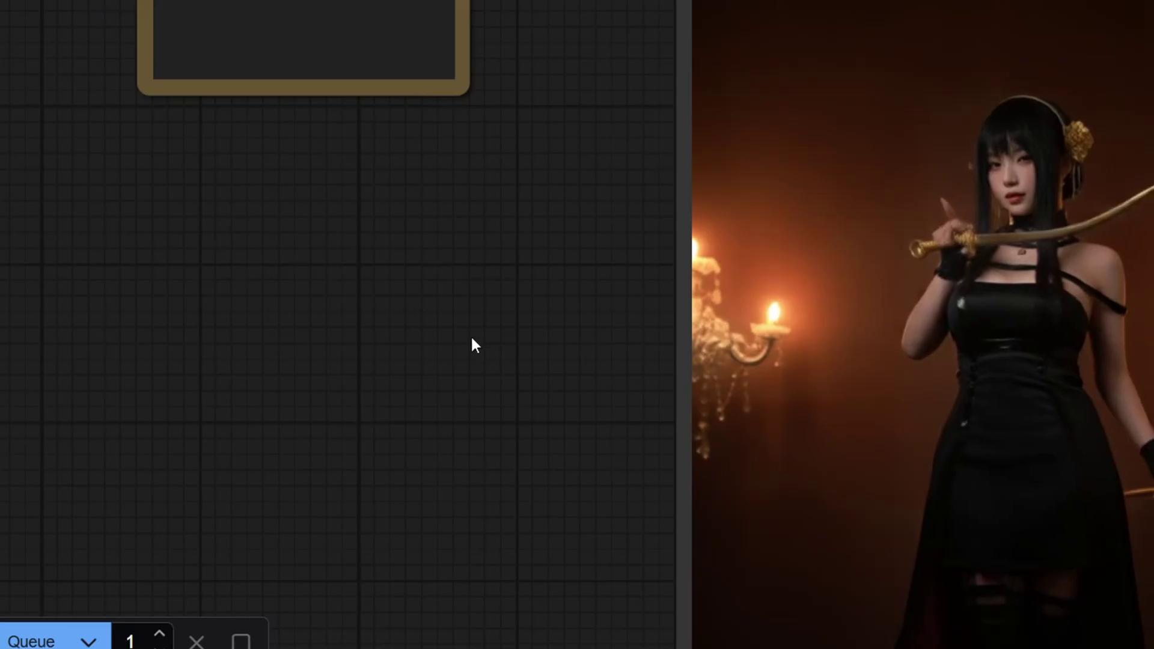
Inspect the Yor Forger dagger video preview and the loader and latent nodes
scroll(471, 341, down, 2)
drag(472, 345, 265, 335)
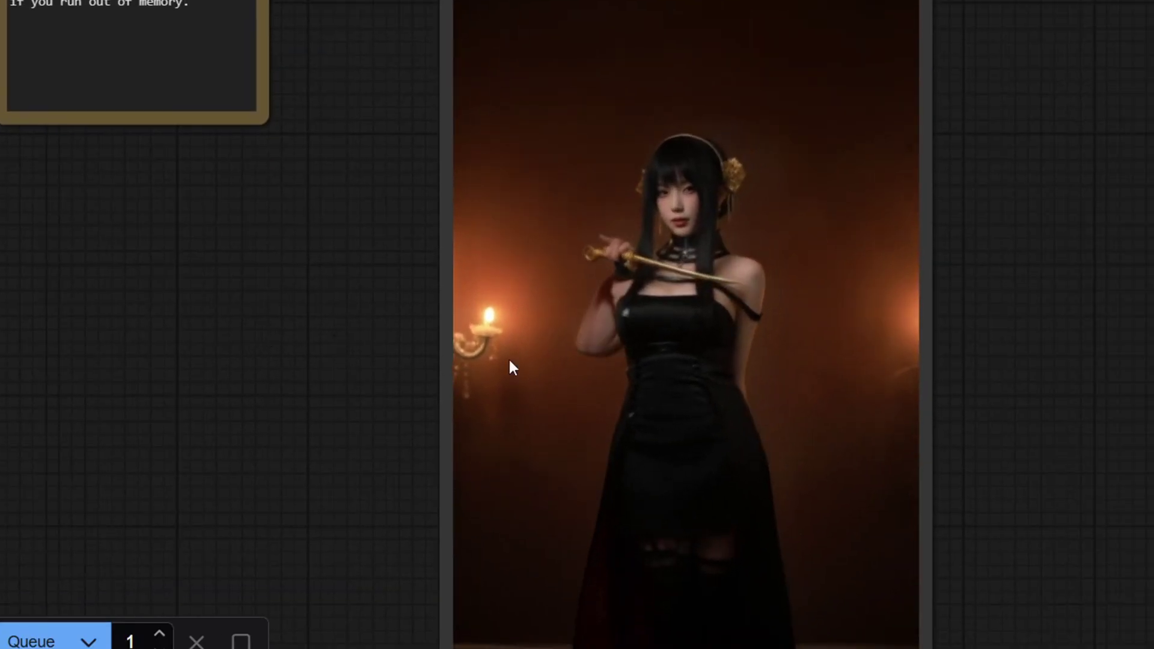
scroll(983, 355, up, 2)
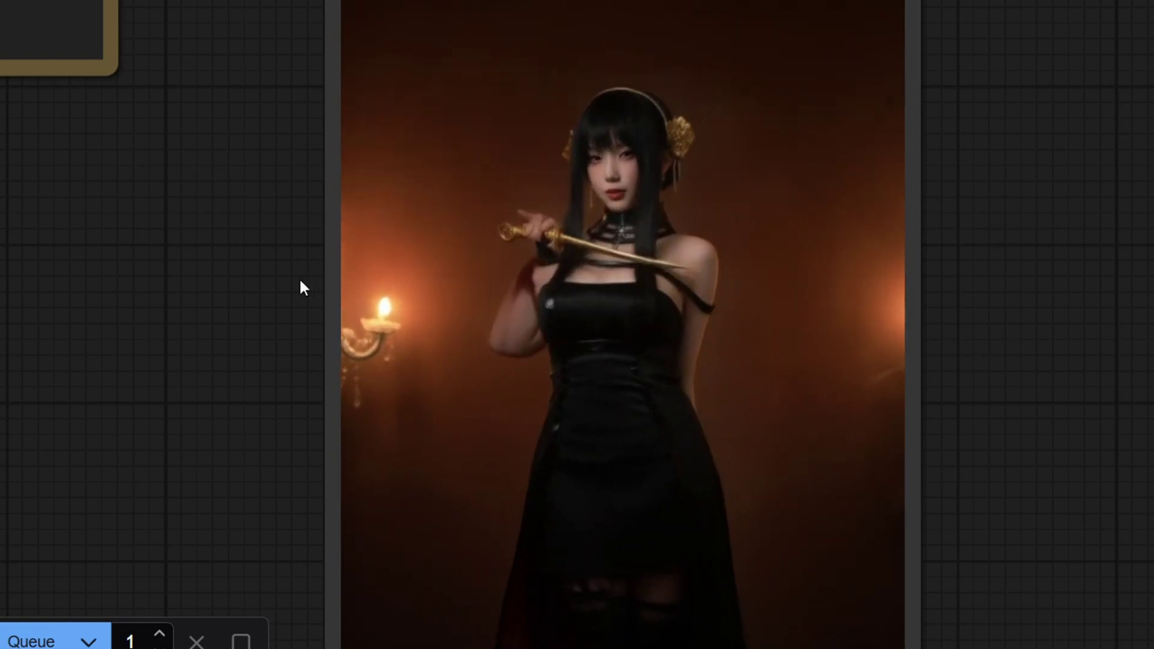
scroll(127, 291, down, 3)
drag(126, 291, 903, 462)
scroll(597, 421, up, 2)
Keep Yor_hyvid_v1.safetensors in the LoRA loader and check the 480×848 prompt and latent settings
click(406, 23)
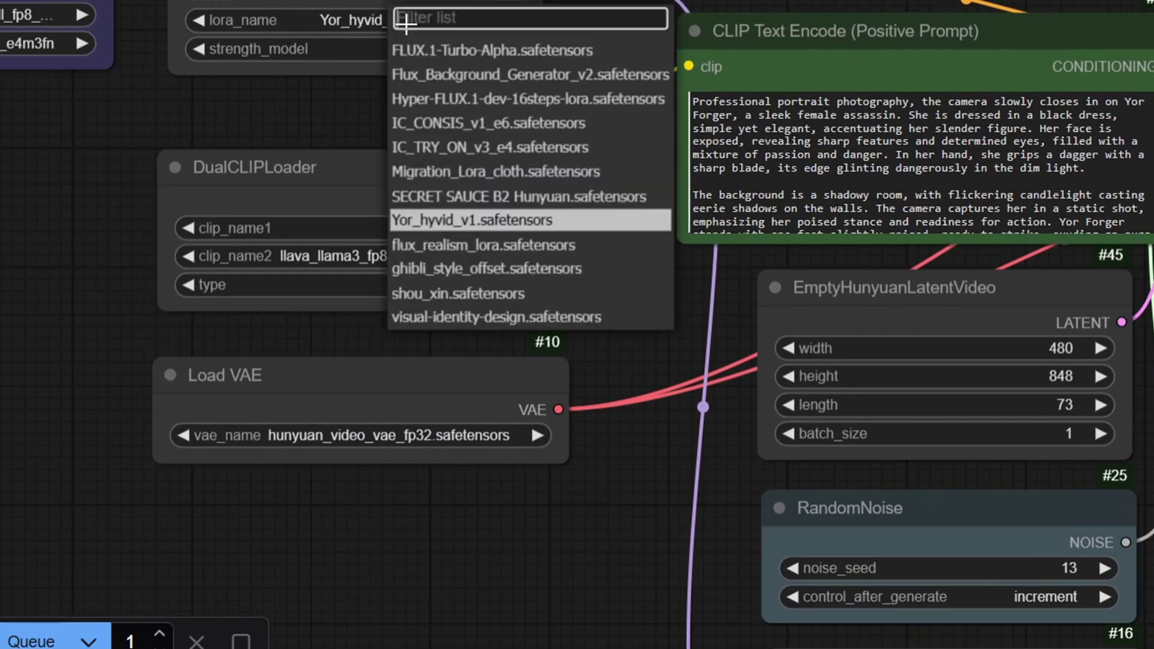
click(457, 220)
scroll(644, 283, right, 15)
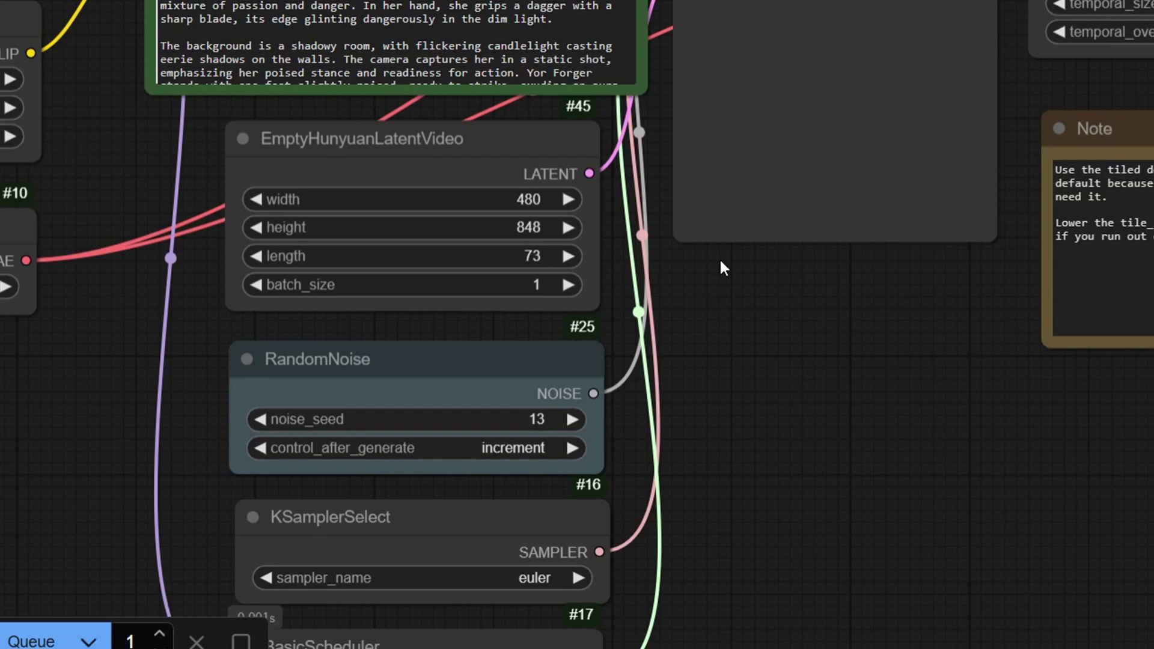
scroll(317, 261, down, 3)
drag(211, 193, 907, 399)
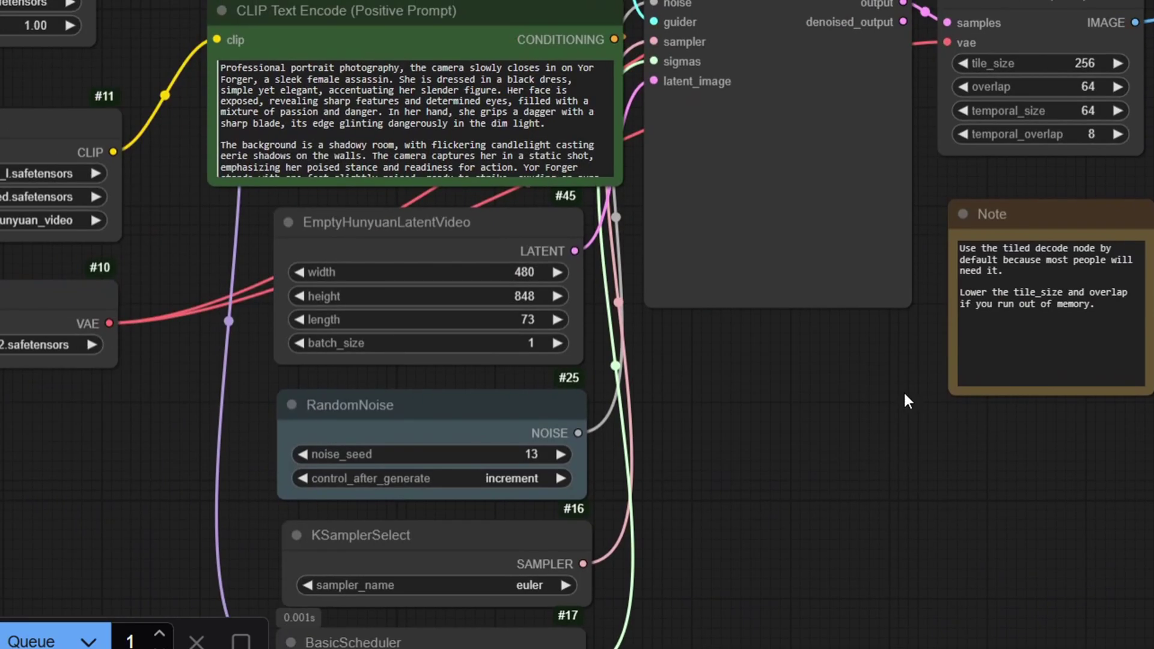
scroll(325, 288, up, 3)
drag(323, 288, 346, 253)
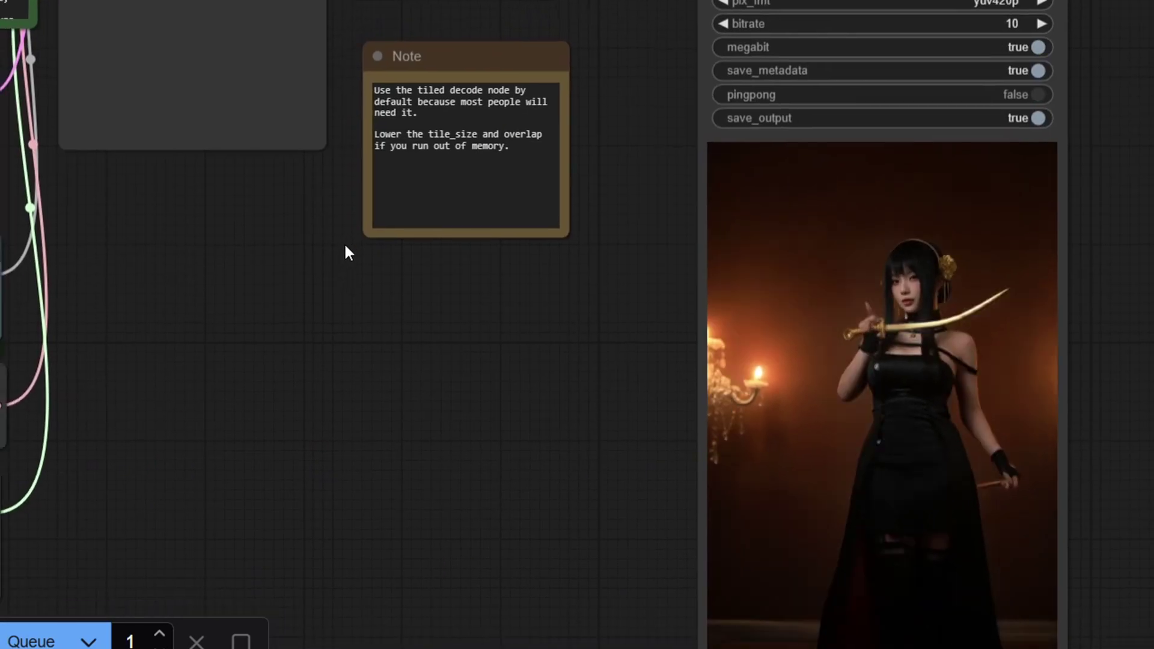